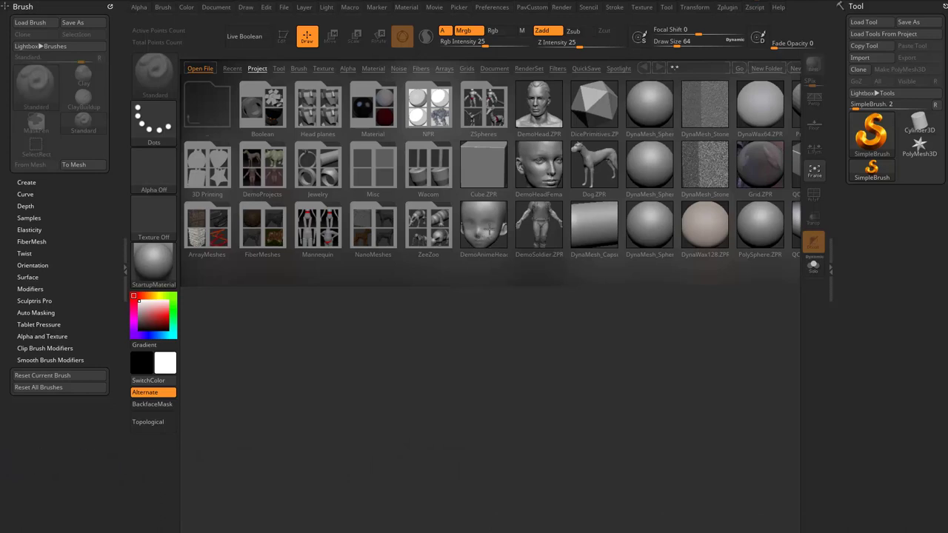
# Step: Load the DemoAnimeHead.ZPR project from the ZBrush 2020 ZProjects folder as a tool
pyautogui.click(872, 34)
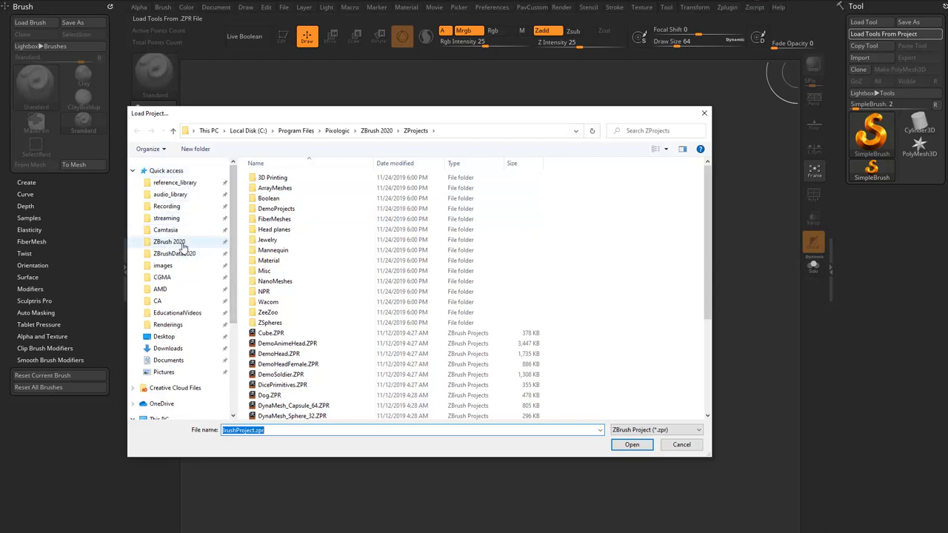
pyautogui.click(172, 241)
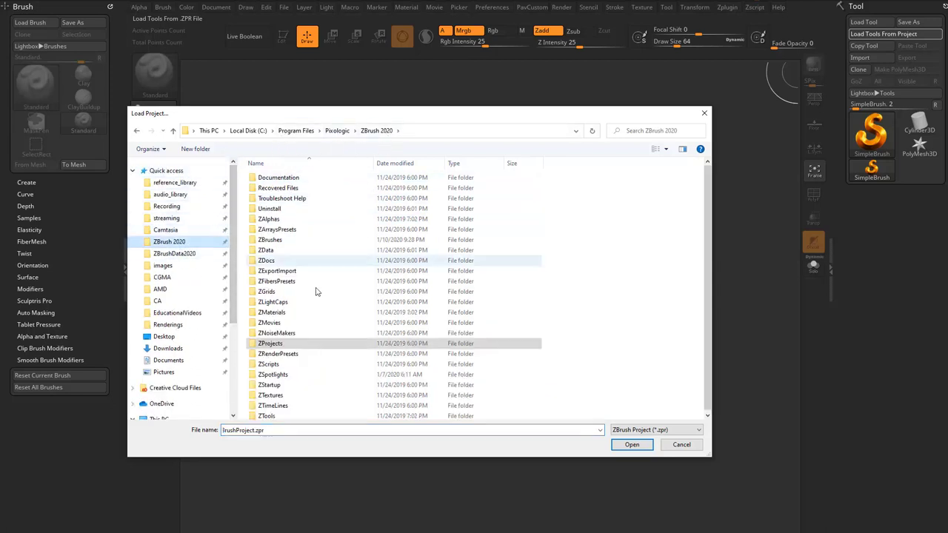
pyautogui.doubleClick(294, 343)
pyautogui.click(294, 343)
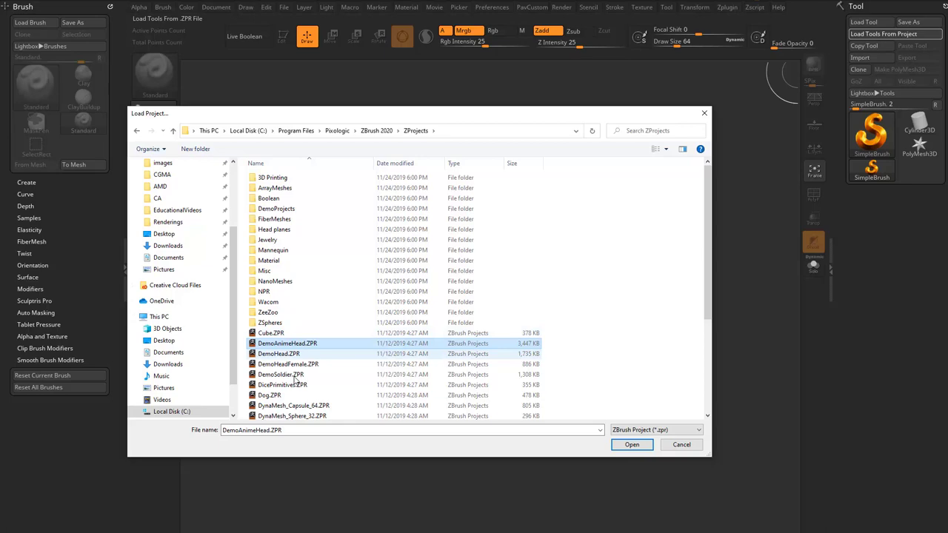
pyautogui.doubleClick(293, 344)
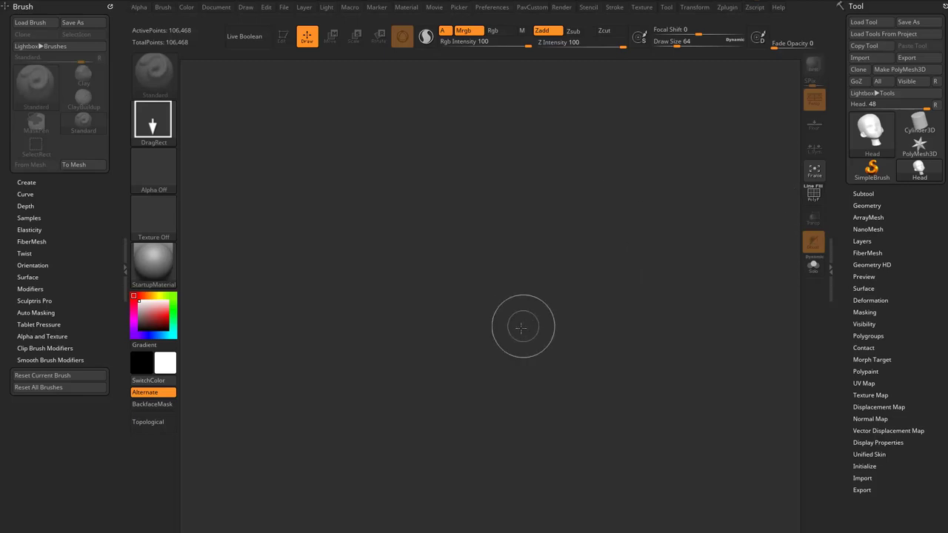
# Step: Turn on Edit mode for the loaded head and set the brush draw size to 41
pyautogui.click(288, 43)
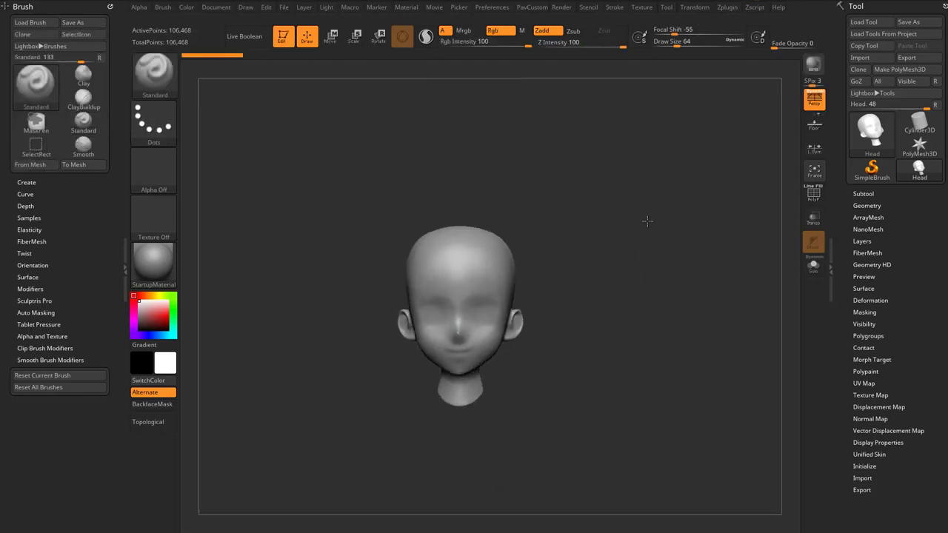
pyautogui.keyDown('ctrl'); pyautogui.moveTo(647, 220); pyautogui.dragTo(692, 269, button='right'); pyautogui.keyUp('ctrl')
pyautogui.moveTo(692, 269)
pyautogui.mouseDown()
pyautogui.moveTo(702, 267)
pyautogui.moveTo(682, 255)
pyautogui.mouseUp()
pyautogui.press('s')
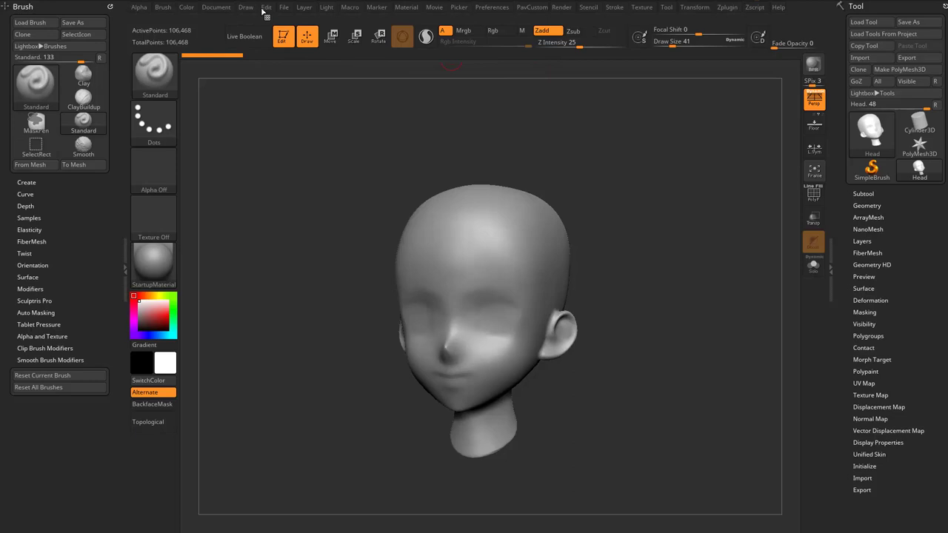
# Step: Switch the Show Undo Selector option in the Undo History preferences off and back on
pyautogui.click(500, 8)
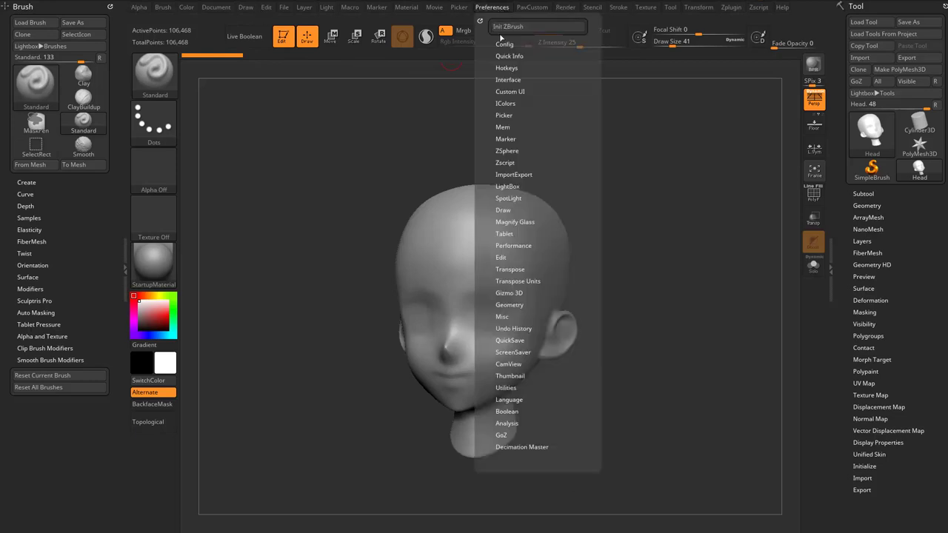
pyautogui.click(518, 328)
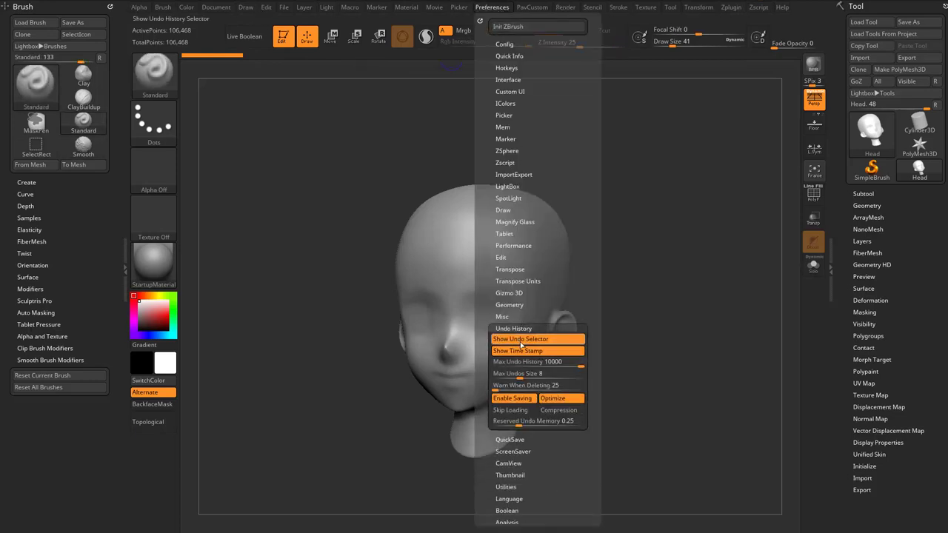
pyautogui.click(526, 338)
pyautogui.click(525, 341)
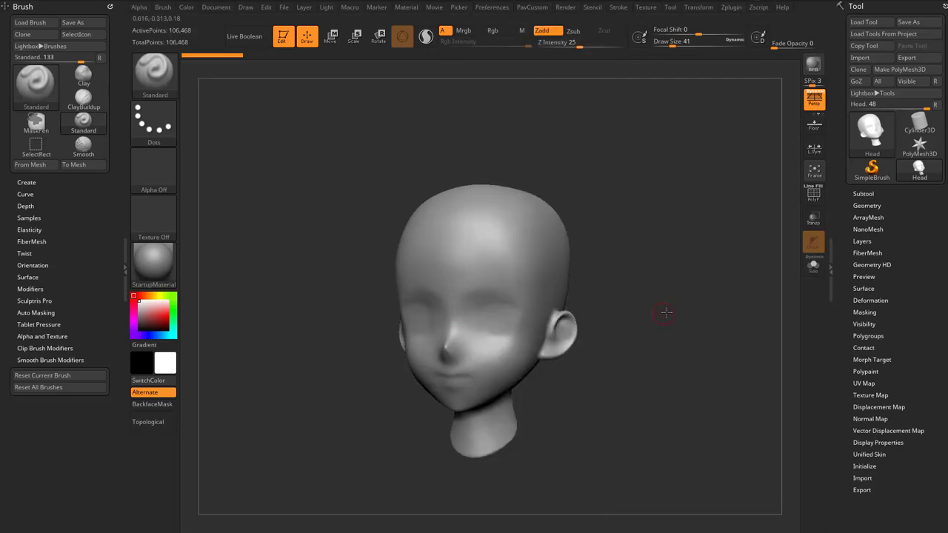
# Step: Carve the outlines of both eyes into the head with the DamStandard brush at draw size 87
pyautogui.moveTo(665, 313)
pyautogui.mouseDown()
pyautogui.moveTo(656, 283)
pyautogui.moveTo(666, 300)
pyautogui.mouseUp()
pyautogui.press('b')
pyautogui.press('d')
pyautogui.press('s')
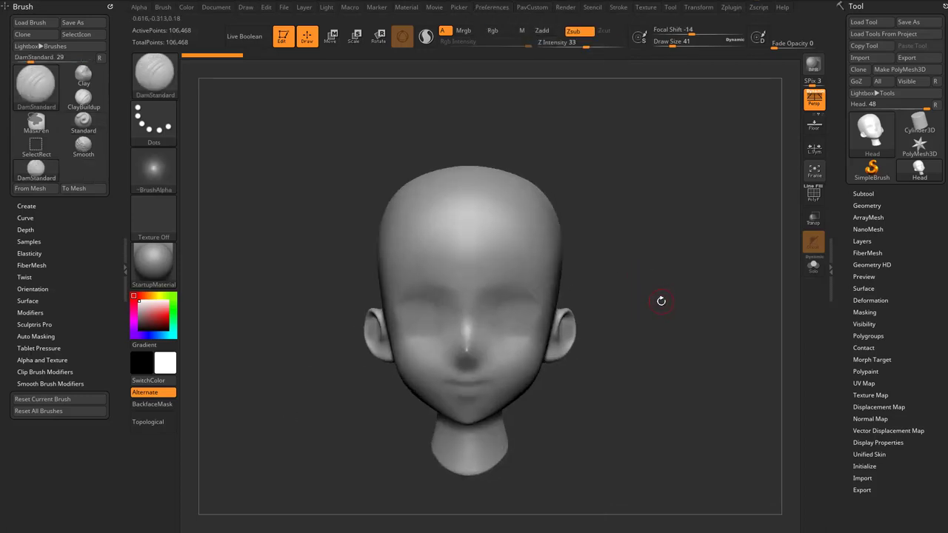
pyautogui.press('b')
pyautogui.press('d')
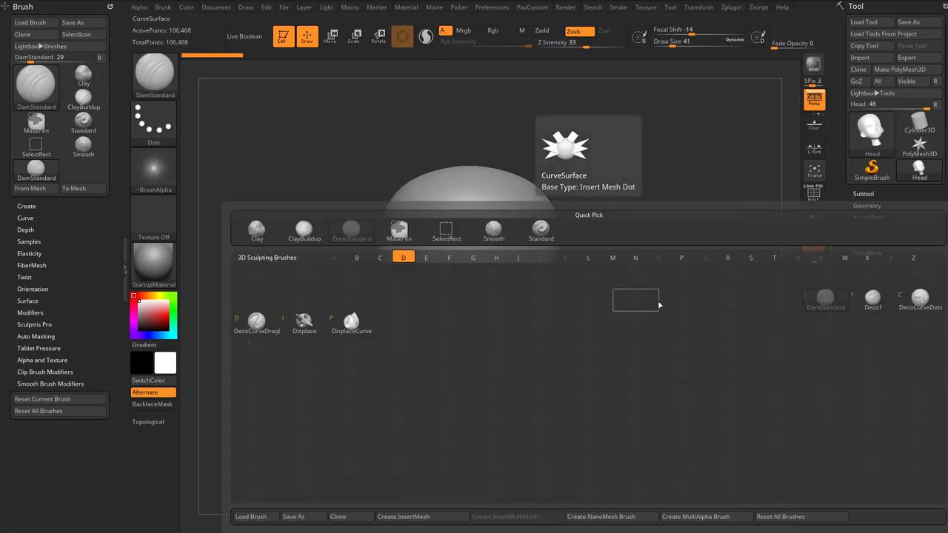
pyautogui.press('s')
pyautogui.moveTo(660, 303)
pyautogui.keyDown('alt'); pyautogui.mouseDown()
pyautogui.moveTo(704, 252)
pyautogui.moveTo(703, 272)
pyautogui.mouseUp(); pyautogui.keyUp('alt')
pyautogui.press('s')
pyautogui.moveTo(546, 302)
pyautogui.mouseDown()
pyautogui.moveTo(560, 316)
pyautogui.moveTo(555, 301)
pyautogui.mouseUp()
pyautogui.moveTo(663, 302); pyautogui.dragTo(624, 321)
pyautogui.moveTo(490, 311)
pyautogui.mouseDown()
pyautogui.moveTo(494, 340)
pyautogui.moveTo(555, 336)
pyautogui.mouseUp()
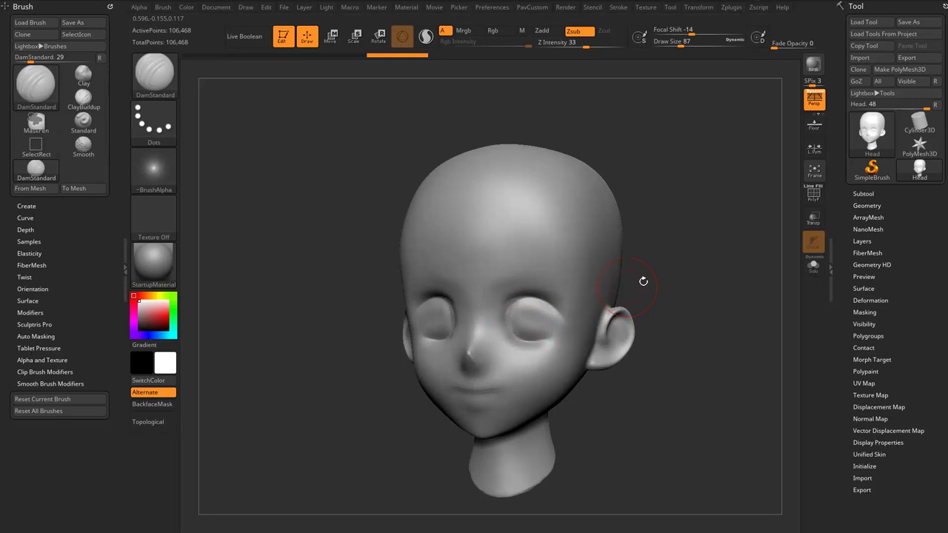
# Step: Reshape the eye area with the Move brush, reducing the draw size from 104 to 59
pyautogui.moveTo(643, 279)
pyautogui.mouseDown()
pyautogui.moveTo(681, 271)
pyautogui.moveTo(587, 288)
pyautogui.mouseUp()
pyautogui.press('b')
pyautogui.press('m')
pyautogui.press('v')
pyautogui.moveTo(527, 318); pyautogui.dragTo(530, 328)
pyautogui.press('2')
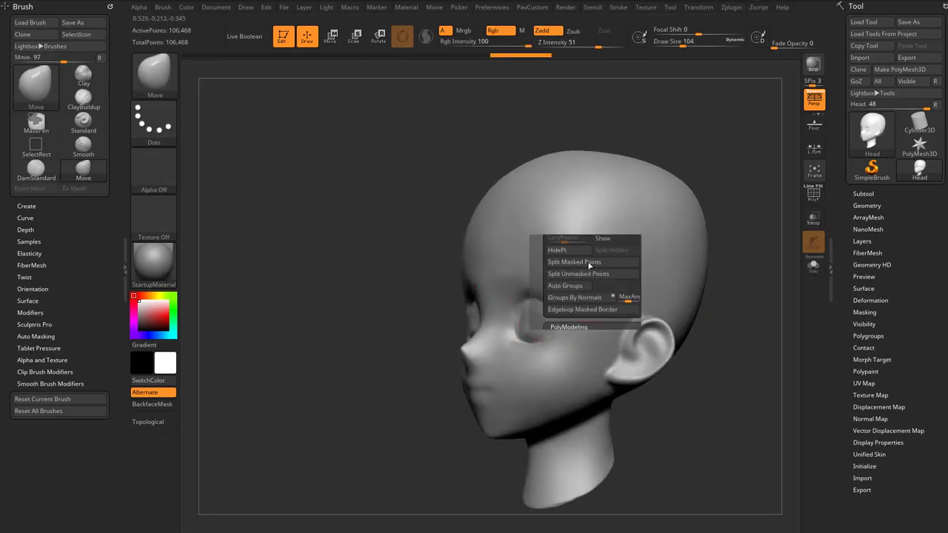
pyautogui.click(579, 111)
pyautogui.moveTo(427, 332)
pyautogui.mouseDown()
pyautogui.moveTo(516, 339)
pyautogui.moveTo(522, 328)
pyautogui.mouseUp()
pyautogui.press('s')
pyautogui.moveTo(406, 341); pyautogui.dragTo(511, 336)
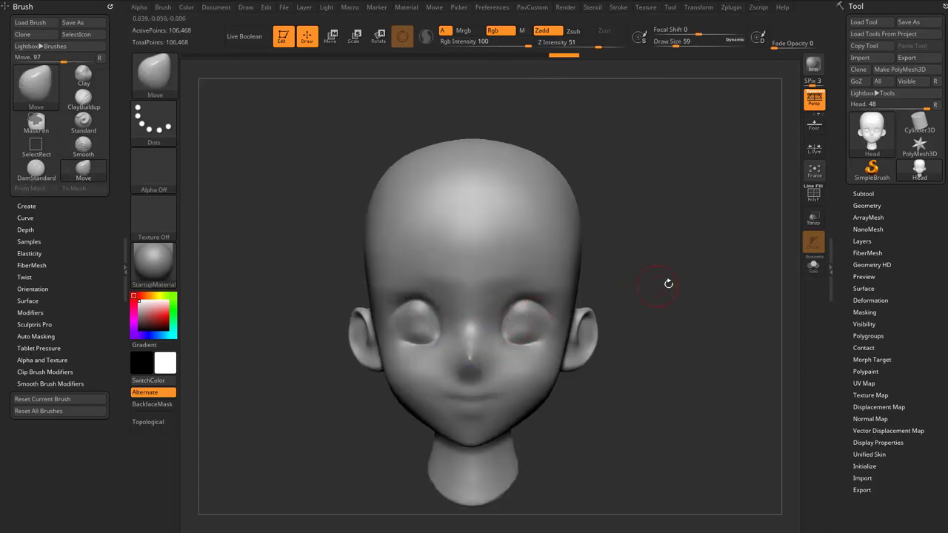
# Step: Hollow out the eye sockets with the Clay brush at draw size 80
pyautogui.moveTo(664, 285); pyautogui.dragTo(587, 288)
pyautogui.press('s')
pyautogui.moveTo(526, 328); pyautogui.dragTo(530, 328)
pyautogui.press('b')
pyautogui.press('c')
pyautogui.press('l')
pyautogui.moveTo(393, 351); pyautogui.dragTo(477, 342)
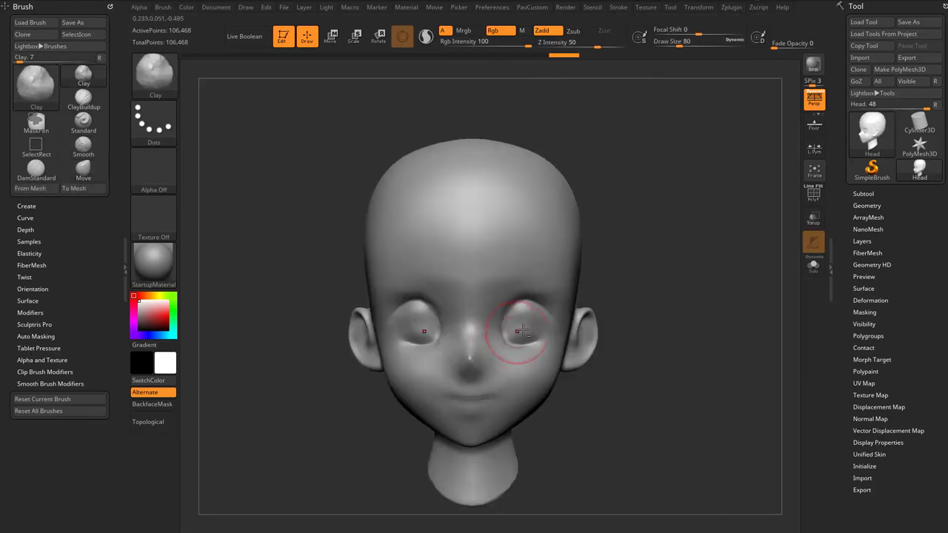
pyautogui.keyDown('alt'); pyautogui.moveTo(525, 318); pyautogui.dragTo(522, 314); pyautogui.keyUp('alt')
pyautogui.moveTo(532, 322)
pyautogui.keyDown('alt'); pyautogui.mouseDown()
pyautogui.moveTo(523, 316)
pyautogui.moveTo(534, 314)
pyautogui.mouseUp(); pyautogui.keyUp('alt')
pyautogui.moveTo(532, 309)
pyautogui.keyDown('alt'); pyautogui.mouseDown()
pyautogui.moveTo(520, 305)
pyautogui.moveTo(549, 319)
pyautogui.mouseUp(); pyautogui.keyUp('alt')
# Step: Cut a wide mouth line between the lips with the DamStandard brush at draw size 41
pyautogui.press('b')
pyautogui.press('d')
pyautogui.press('s')
pyautogui.moveTo(264, 201); pyautogui.dragTo(292, 203)
pyautogui.keyDown('alt'); pyautogui.moveTo(293, 203); pyautogui.dragTo(294, 237); pyautogui.keyUp('alt')
pyautogui.press('s')
pyautogui.moveTo(458, 368); pyautogui.dragTo(426, 369)
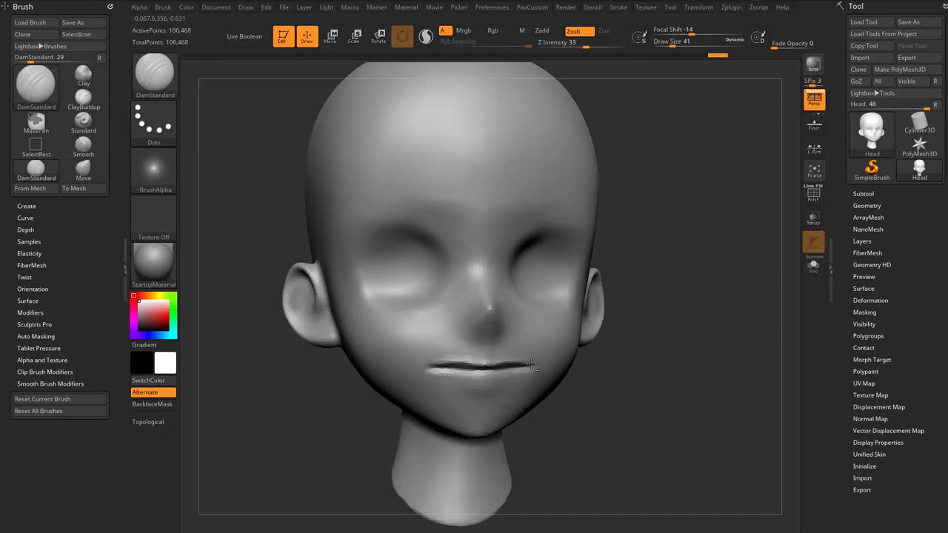
pyautogui.moveTo(531, 364); pyautogui.dragTo(535, 363)
pyautogui.keyDown('shift'); pyautogui.moveTo(627, 382); pyautogui.dragTo(593, 385); pyautogui.keyUp('shift')
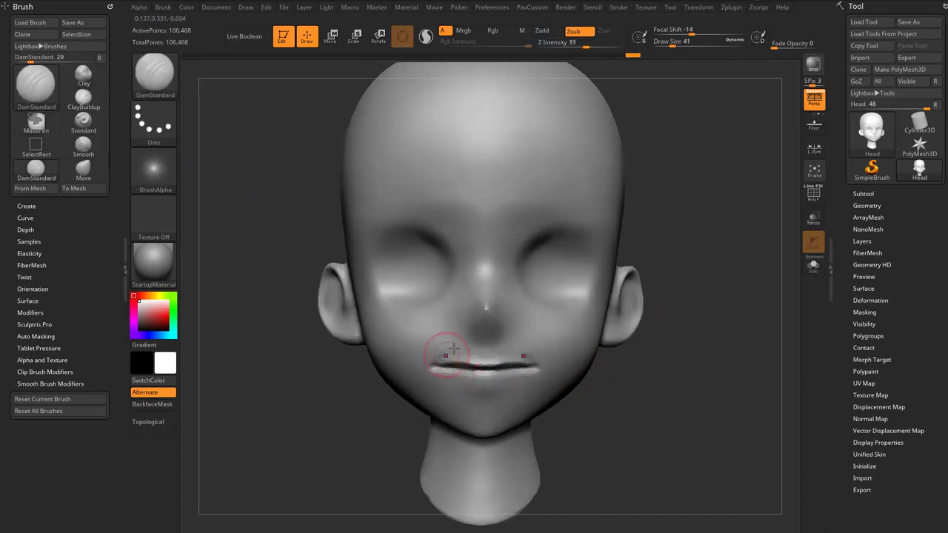
# Step: Build up the lips and the area around the mouth with the Clay and Standard brushes
pyautogui.moveTo(557, 429)
pyautogui.mouseDown()
pyautogui.moveTo(584, 301)
pyautogui.moveTo(482, 355)
pyautogui.moveTo(518, 357)
pyautogui.mouseUp()
pyautogui.press('b')
pyautogui.press('c')
pyautogui.press('l')
pyautogui.moveTo(643, 329)
pyautogui.mouseDown()
pyautogui.moveTo(674, 334)
pyautogui.moveTo(609, 307)
pyautogui.moveTo(681, 333)
pyautogui.mouseUp()
pyautogui.press('b')
pyautogui.press('s')
pyautogui.press('t')
# Step: Shape the nose, cheeks and a smiling mouth with the Clay and MoveAccu brushes
pyautogui.press('b')
pyautogui.press('c')
pyautogui.press('l')
pyautogui.moveTo(630, 355)
pyautogui.mouseDown()
pyautogui.moveTo(681, 363)
pyautogui.moveTo(667, 348)
pyautogui.mouseUp()
pyautogui.press('b')
pyautogui.press('m')
pyautogui.press('a')
pyautogui.press('b')
pyautogui.press('c')
pyautogui.press('l')
pyautogui.moveTo(729, 341); pyautogui.dragTo(585, 337)
# Step: Carve the nostrils and the creases around the nose with the DamStandard brush at draw size 25
pyautogui.press('b')
pyautogui.press('d')
pyautogui.press('s')
pyautogui.moveTo(666, 371); pyautogui.dragTo(629, 362)
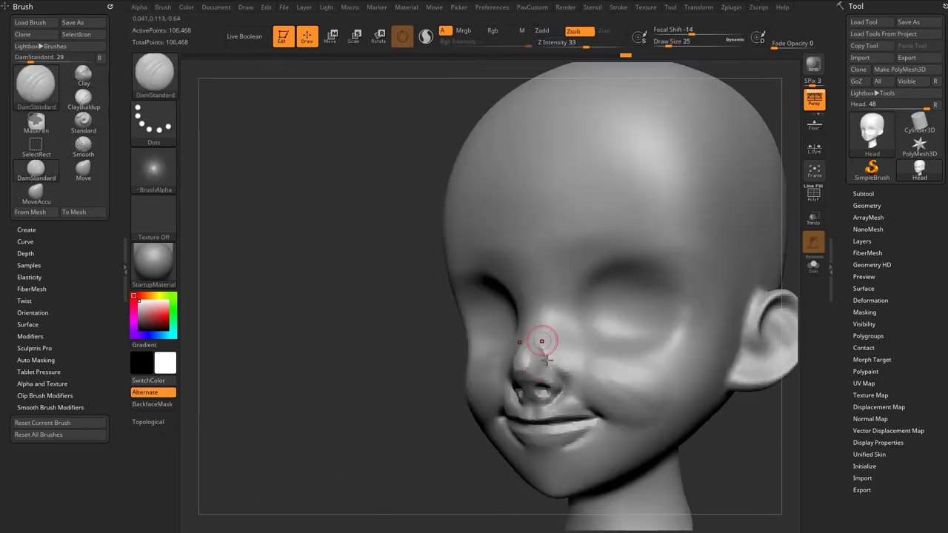
pyautogui.moveTo(651, 414)
pyautogui.mouseDown()
pyautogui.moveTo(637, 400)
pyautogui.moveTo(711, 370)
pyautogui.moveTo(661, 368)
pyautogui.moveTo(662, 417)
pyautogui.moveTo(725, 415)
pyautogui.mouseUp()
# Step: Refine the volumes of the nose and eye area with the Clay and Move brushes
pyautogui.press('b')
pyautogui.press('c')
pyautogui.press('l')
pyautogui.press('b')
pyautogui.press('m')
pyautogui.press('v')
pyautogui.moveTo(667, 400); pyautogui.dragTo(593, 400)
# Step: Deepen the slits under the brows with DamStandard and build up the brow area with Clay and Standard
pyautogui.press('b')
pyautogui.press('d')
pyautogui.press('s')
pyautogui.moveTo(696, 399)
pyautogui.mouseDown()
pyautogui.moveTo(630, 392)
pyautogui.moveTo(713, 353)
pyautogui.moveTo(714, 328)
pyautogui.moveTo(659, 335)
pyautogui.moveTo(742, 328)
pyautogui.moveTo(715, 327)
pyautogui.moveTo(730, 355)
pyautogui.mouseUp()
pyautogui.press('b')
pyautogui.press('c')
pyautogui.press('l')
pyautogui.press('b')
pyautogui.press('s')
pyautogui.press('t')
pyautogui.moveTo(680, 257)
pyautogui.keyDown('alt'); pyautogui.mouseDown()
pyautogui.moveTo(701, 311)
pyautogui.moveTo(712, 291)
pyautogui.moveTo(655, 289)
pyautogui.mouseUp(); pyautogui.keyUp('alt')
# Step: Carve frown lines between the eyebrows and creases along the nose bridge with the DamStandard brush
pyautogui.press('b')
pyautogui.press('d')
pyautogui.press('s')
pyautogui.press('[')
pyautogui.moveTo(478, 322); pyautogui.dragTo(460, 266)
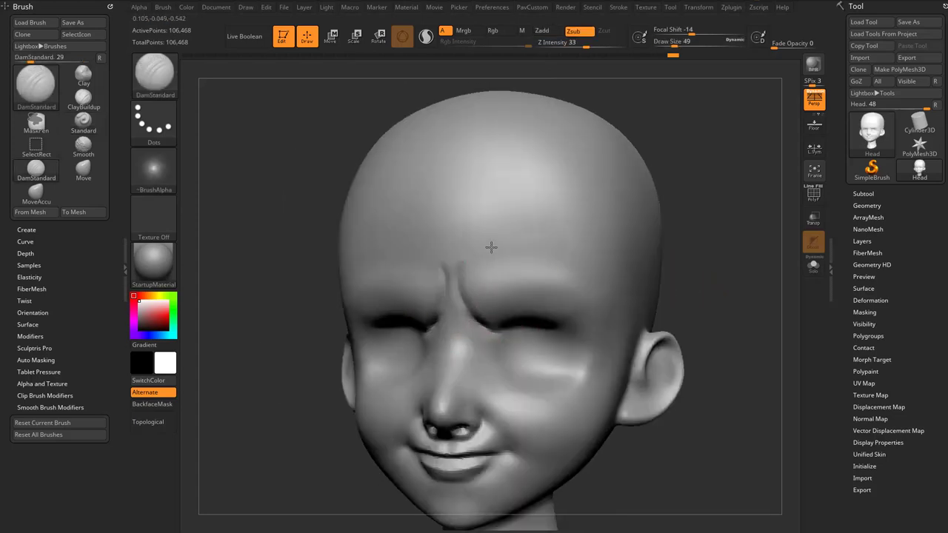
pyautogui.moveTo(725, 291); pyautogui.dragTo(759, 291)
pyautogui.press('[')
pyautogui.moveTo(670, 311); pyautogui.dragTo(729, 292)
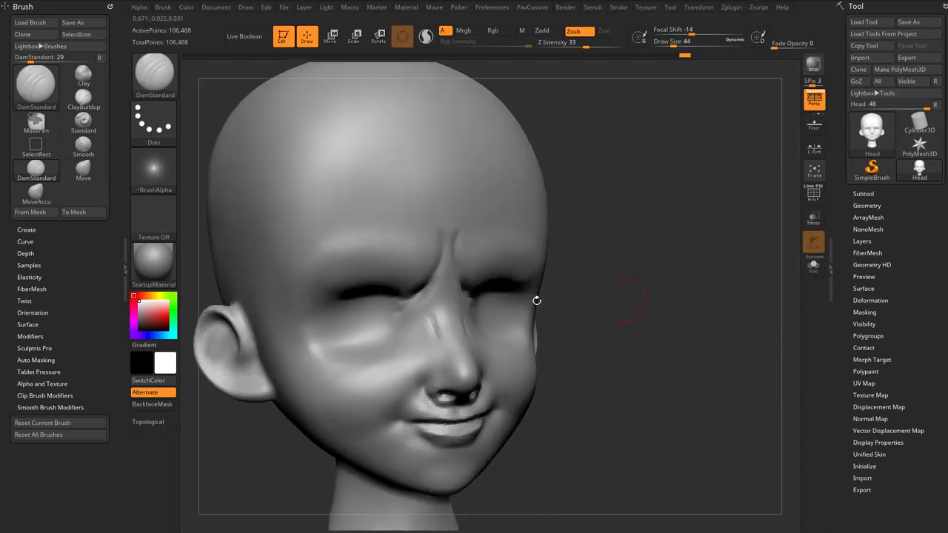
# Step: Raise small folds along the sides of the nose bridge with the Standard brush at draw size 22
pyautogui.press('b')
pyautogui.press('s')
pyautogui.press('t')
pyautogui.moveTo(451, 323); pyautogui.dragTo(445, 335)
pyautogui.moveTo(655, 273); pyautogui.dragTo(574, 282)
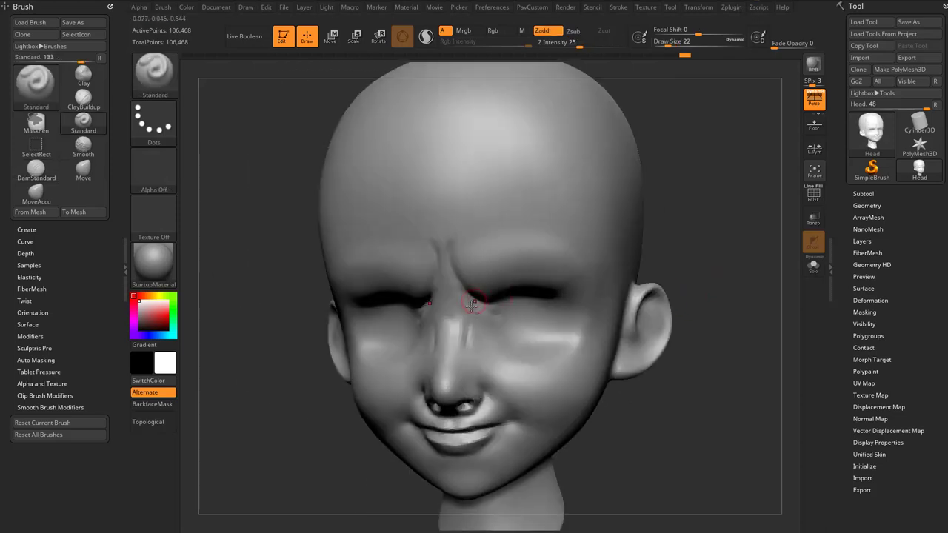
# Step: Carve crow's feet, under-eye wrinkles and nose-to-mouth folds with the DamStandard brush at draw size 44
pyautogui.press('b')
pyautogui.press('d')
pyautogui.press('s')
pyautogui.moveTo(457, 318)
pyautogui.mouseDown(button='right')
pyautogui.moveTo(770, 358)
pyautogui.moveTo(470, 313)
pyautogui.moveTo(488, 317)
pyautogui.moveTo(502, 348)
pyautogui.moveTo(403, 392)
pyautogui.mouseUp(button='right')
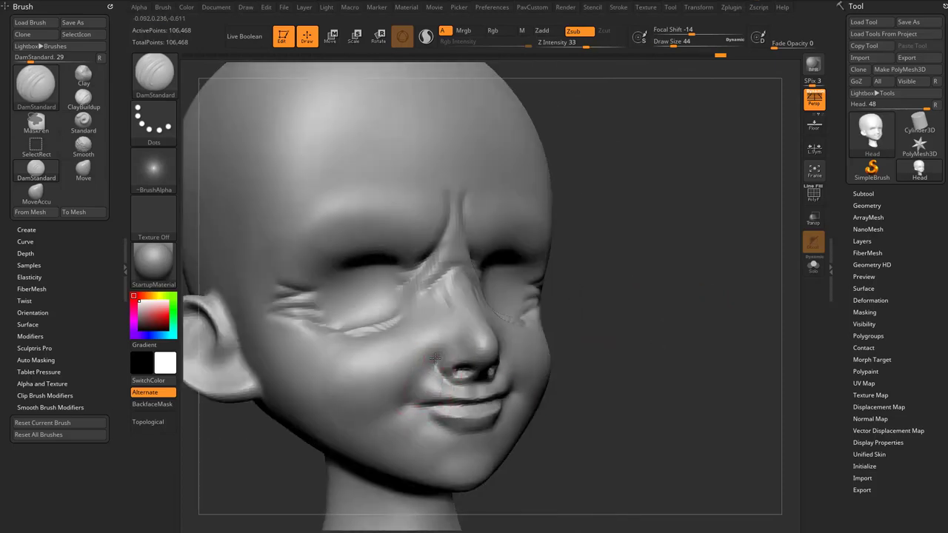
# Step: Add horizontal forehead wrinkles and creases at the mouth corners with the DamStandard brush
pyautogui.moveTo(603, 366)
pyautogui.mouseDown(button='right')
pyautogui.moveTo(603, 309)
pyautogui.moveTo(636, 340)
pyautogui.mouseUp(button='right')
pyautogui.moveTo(380, 279); pyautogui.dragTo(456, 259)
pyautogui.moveTo(711, 296)
pyautogui.keyDown('shift'); pyautogui.mouseDown(button='right')
pyautogui.moveTo(747, 318)
pyautogui.moveTo(379, 402)
pyautogui.moveTo(461, 394)
pyautogui.mouseUp(button='right'); pyautogui.keyUp('shift')
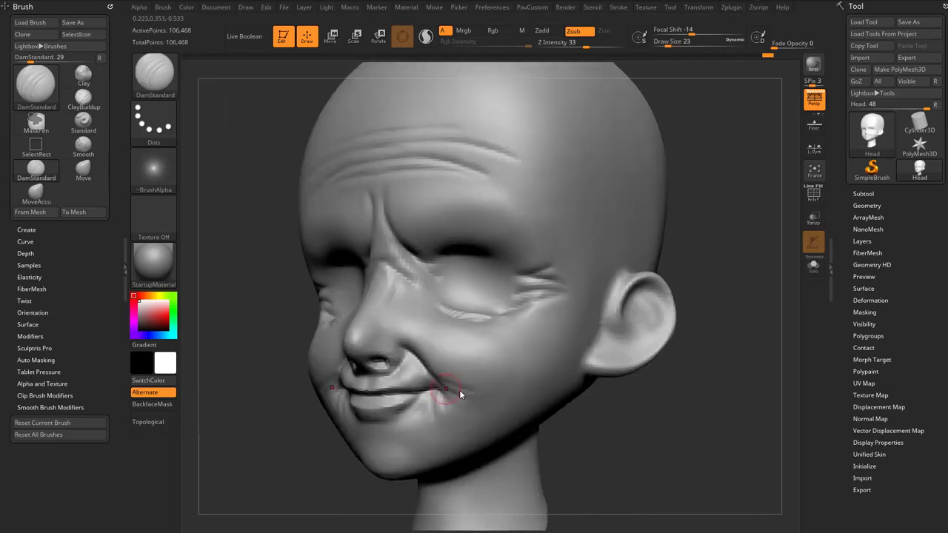
pyautogui.moveTo(592, 355); pyautogui.dragTo(659, 318, button='right')
pyautogui.keyDown('shift'); pyautogui.moveTo(422, 252); pyautogui.dragTo(470, 200); pyautogui.keyUp('shift')
pyautogui.moveTo(469, 200)
pyautogui.mouseDown(button='right')
pyautogui.moveTo(762, 313)
pyautogui.moveTo(719, 313)
pyautogui.moveTo(728, 315)
pyautogui.mouseUp(button='right')
# Step: Refine the creases around the mouth with the DamStandard brush at draw size 29
pyautogui.press('s')
pyautogui.press('s')
pyautogui.moveTo(721, 313); pyautogui.dragTo(725, 313)
pyautogui.moveTo(699, 309)
pyautogui.mouseDown()
pyautogui.moveTo(717, 297)
pyautogui.moveTo(692, 305)
pyautogui.mouseUp()
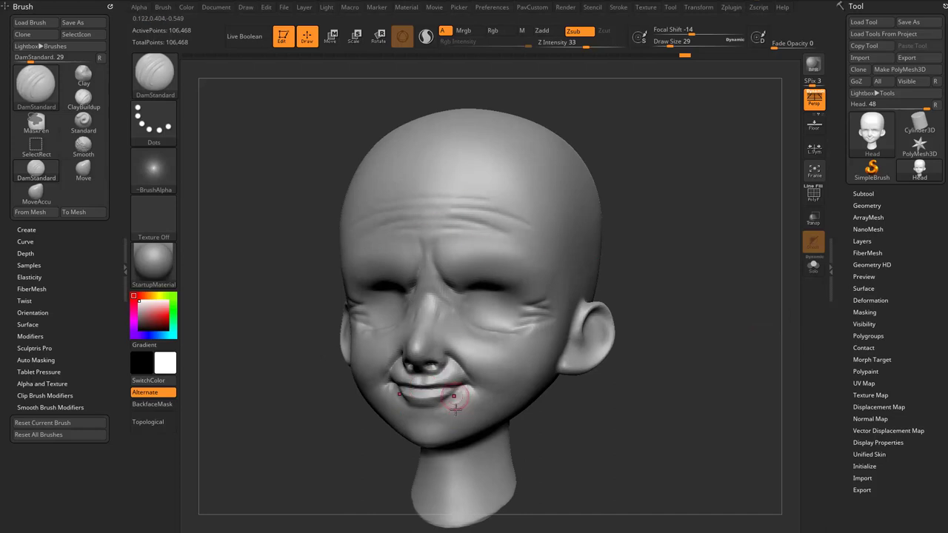
pyautogui.moveTo(642, 345); pyautogui.dragTo(638, 315, button='right')
pyautogui.moveTo(638, 316); pyautogui.dragTo(613, 318)
pyautogui.moveTo(670, 314)
pyautogui.mouseDown()
pyautogui.moveTo(726, 320)
pyautogui.moveTo(670, 319)
pyautogui.moveTo(700, 318)
pyautogui.mouseUp()
pyautogui.moveTo(700, 318)
pyautogui.mouseDown(button='right')
pyautogui.moveTo(703, 296)
pyautogui.moveTo(502, 307)
pyautogui.mouseUp(button='right')
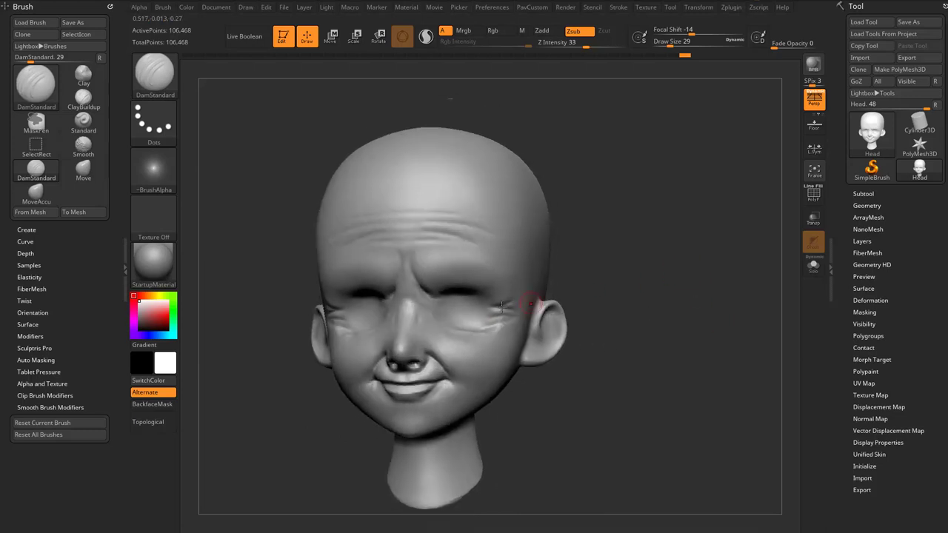
# Step: Smooth the frown lines and the wrinkles around the eyes, and undo the smoothing
pyautogui.press('s')
pyautogui.press('s')
pyautogui.moveTo(442, 296); pyautogui.dragTo(437, 295)
pyautogui.keyDown('shift'); pyautogui.moveTo(429, 285); pyautogui.dragTo(505, 318); pyautogui.keyUp('shift')
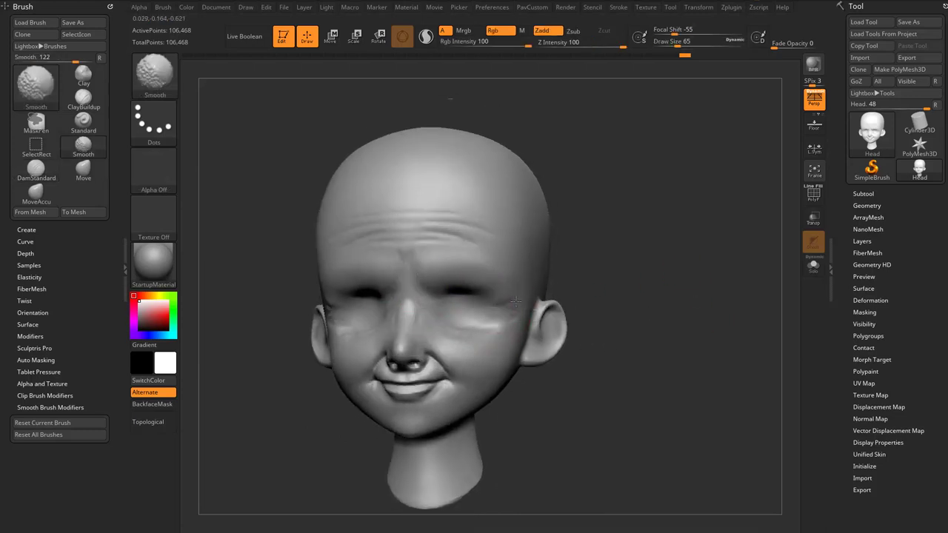
pyautogui.hotkey('ctrl', 'z')
pyautogui.hotkey('ctrl', 'z')
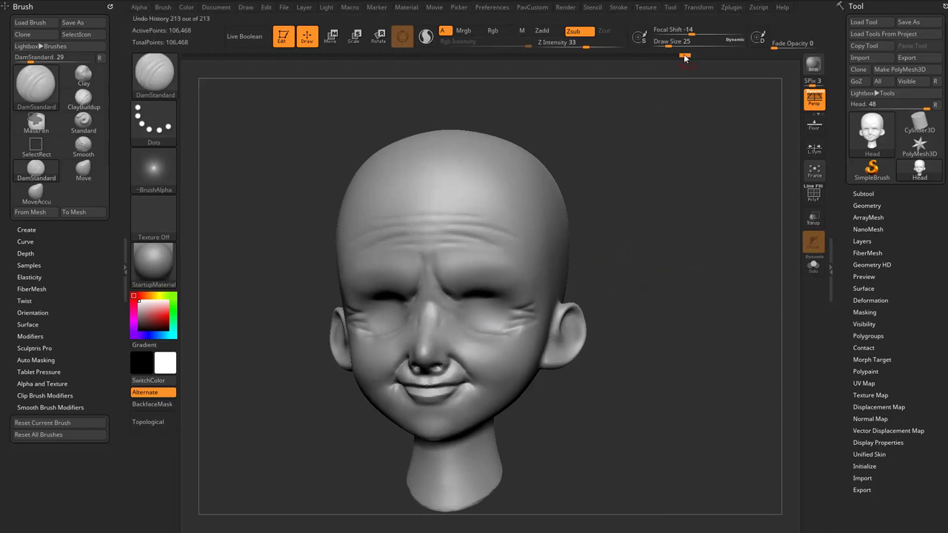
# Step: Scrub the undo history back to the head before the wrinkles and forward to the wrinkled state
pyautogui.moveTo(684, 56); pyautogui.dragTo(560, 63)
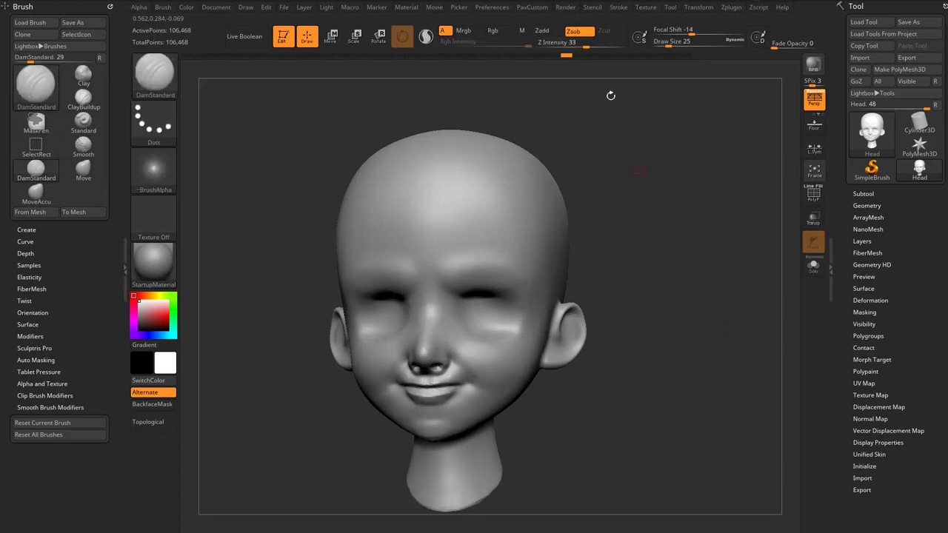
pyautogui.moveTo(568, 59); pyautogui.dragTo(675, 59)
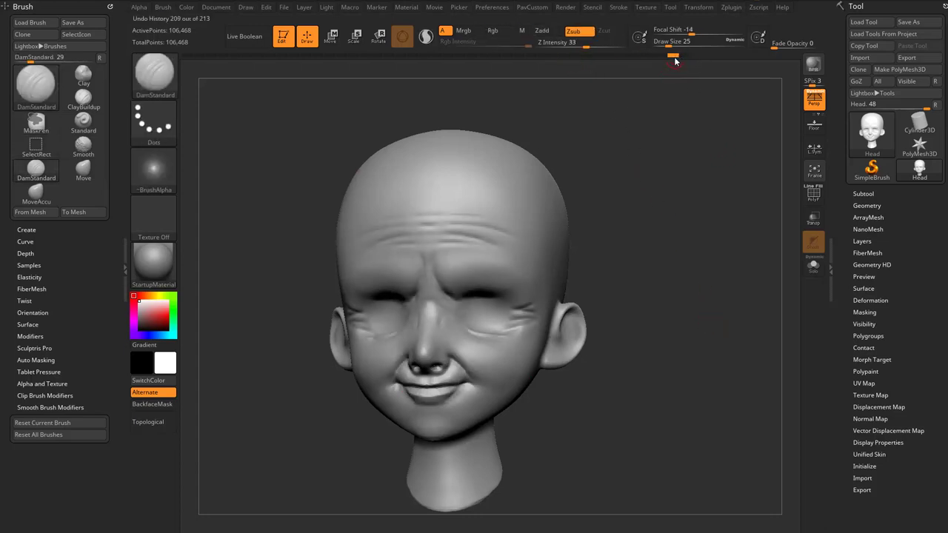
pyautogui.moveTo(645, 229); pyautogui.dragTo(649, 262)
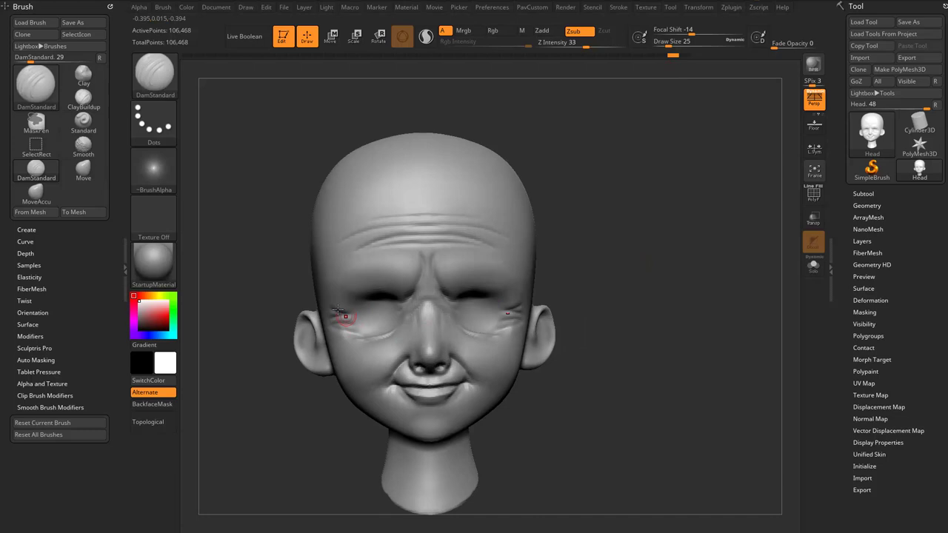
pyautogui.moveTo(703, 294); pyautogui.dragTo(687, 302)
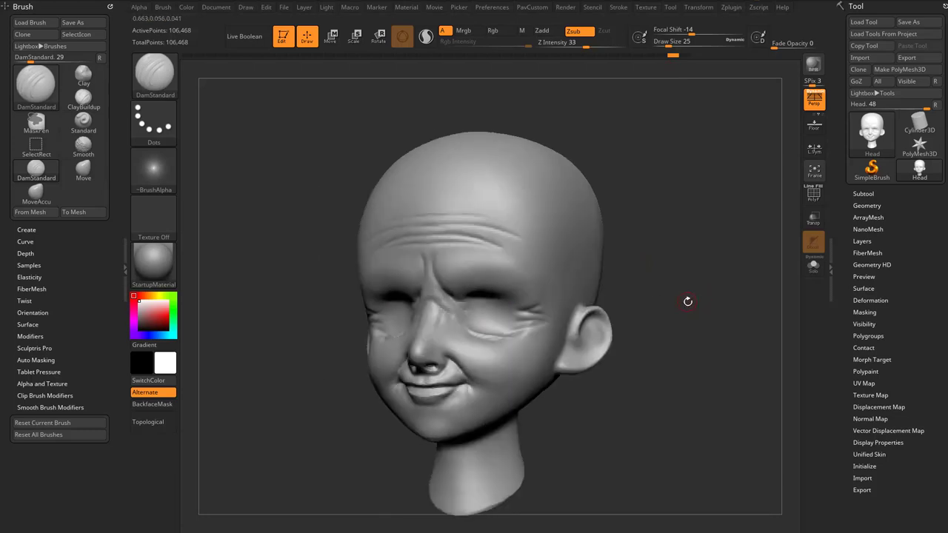
# Step: Mark the wrinkle-free undo history state 163 as the recall source and return to the latest state, 213
pyautogui.click(671, 59)
pyautogui.moveTo(633, 62); pyautogui.dragTo(571, 64)
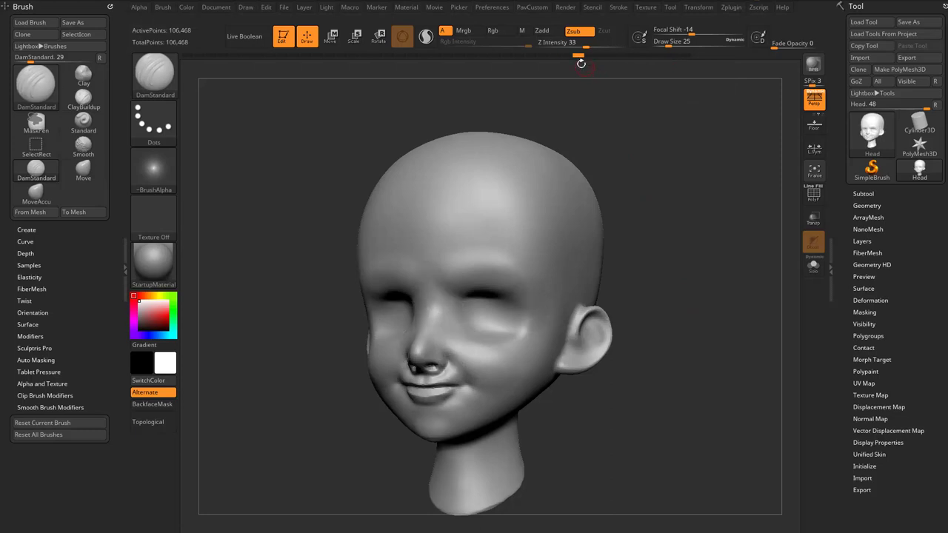
pyautogui.keyDown('ctrl'); pyautogui.click(578, 57); pyautogui.keyUp('ctrl')
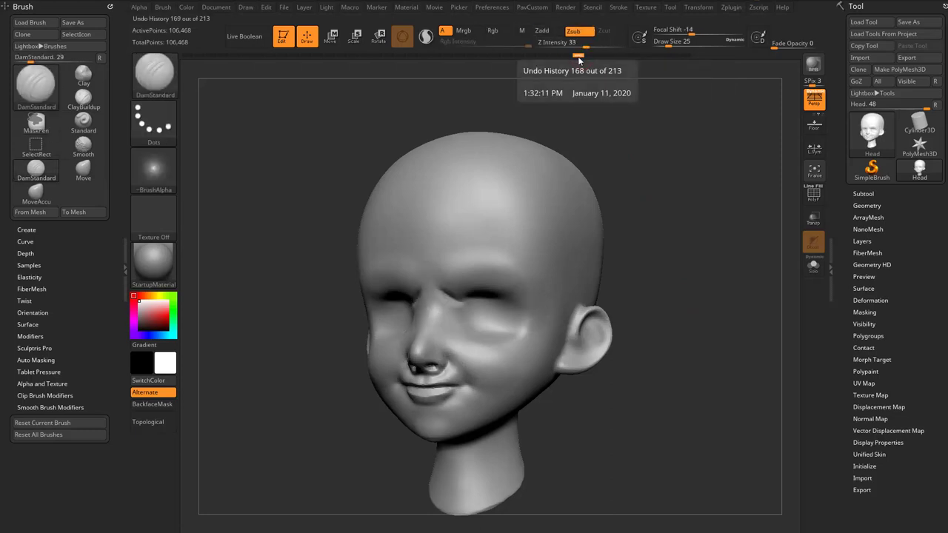
pyautogui.moveTo(579, 57); pyautogui.dragTo(681, 60)
pyautogui.moveTo(697, 262); pyautogui.dragTo(666, 256)
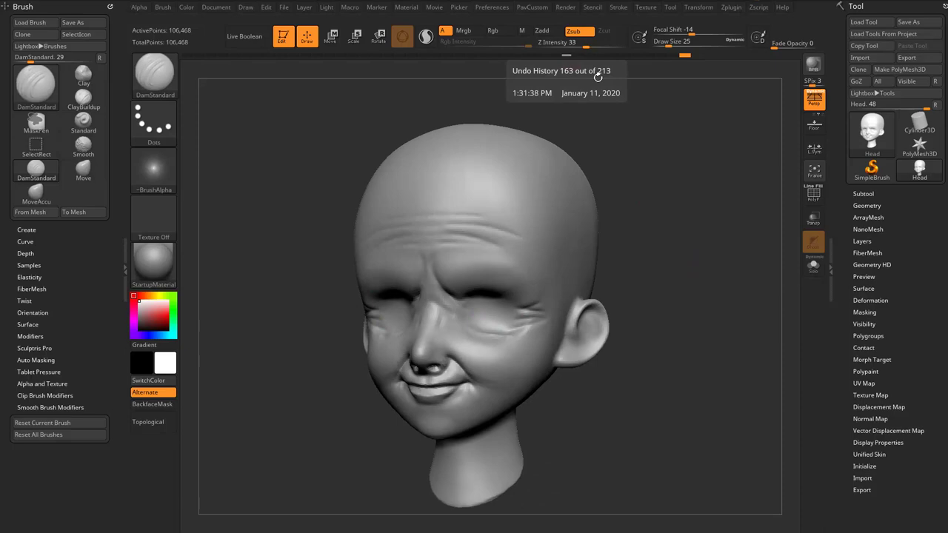
# Step: Select the HistoryRecall brush and set its draw size to 44
pyautogui.moveTo(707, 220)
pyautogui.mouseDown()
pyautogui.moveTo(689, 223)
pyautogui.moveTo(715, 214)
pyautogui.mouseUp()
pyautogui.press('s')
pyautogui.moveTo(566, 67); pyautogui.dragTo(662, 206)
pyautogui.press('b')
pyautogui.press('h')
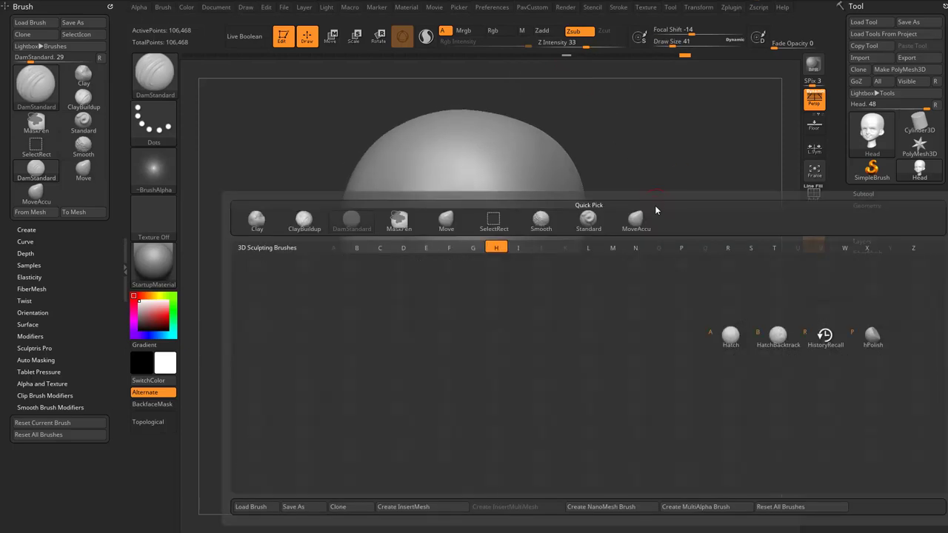
pyautogui.click(821, 334)
pyautogui.moveTo(666, 302)
pyautogui.keyDown('alt'); pyautogui.mouseDown()
pyautogui.moveTo(708, 311)
pyautogui.moveTo(682, 306)
pyautogui.mouseUp(); pyautogui.keyUp('alt')
pyautogui.press('s')
pyautogui.moveTo(688, 308)
pyautogui.mouseDown()
pyautogui.moveTo(697, 317)
pyautogui.moveTo(689, 290)
pyautogui.mouseUp()
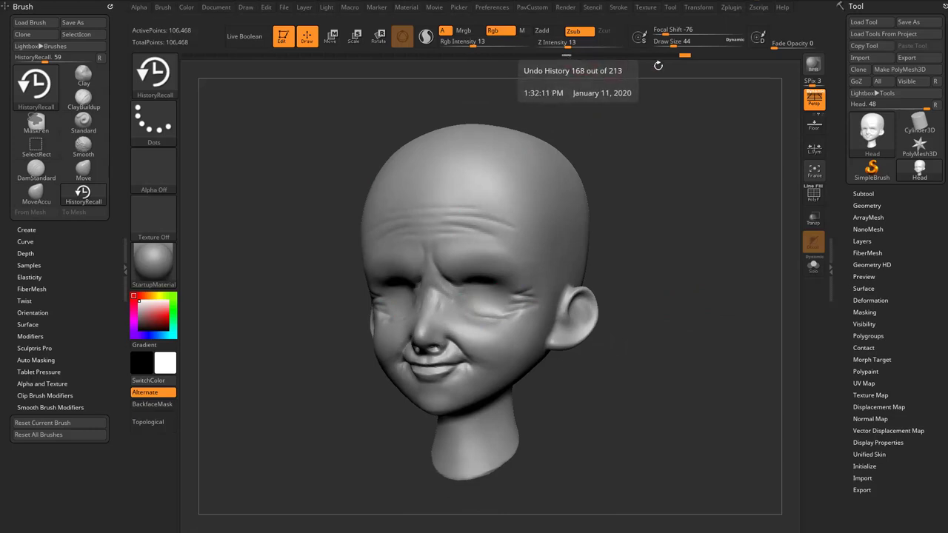
# Step: Turn off symmetry and brush away the wrinkles around the head's left eye and the adjoining frown line with HistoryRecall
pyautogui.moveTo(685, 224)
pyautogui.keyDown('alt'); pyautogui.mouseDown()
pyautogui.moveTo(690, 201)
pyautogui.moveTo(703, 211)
pyautogui.mouseUp(); pyautogui.keyUp('alt')
pyautogui.moveTo(703, 211)
pyautogui.mouseDown()
pyautogui.moveTo(732, 212)
pyautogui.moveTo(700, 214)
pyautogui.mouseUp()
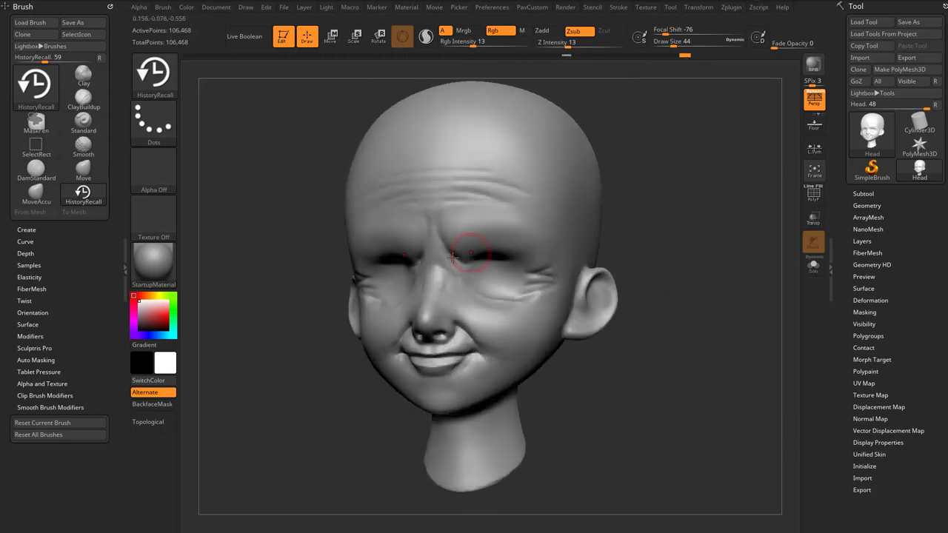
pyautogui.click(442, 273)
pyautogui.press('x')
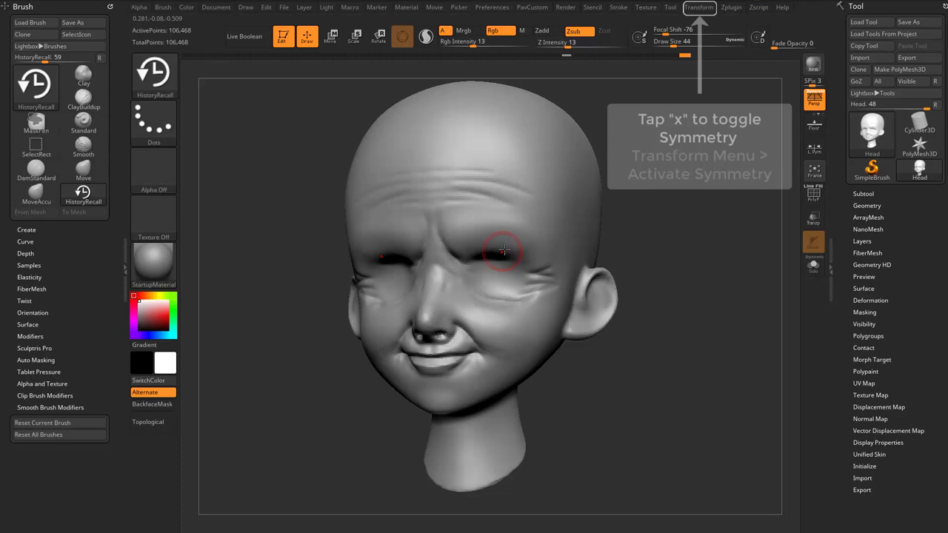
pyautogui.moveTo(525, 221); pyautogui.dragTo(469, 257)
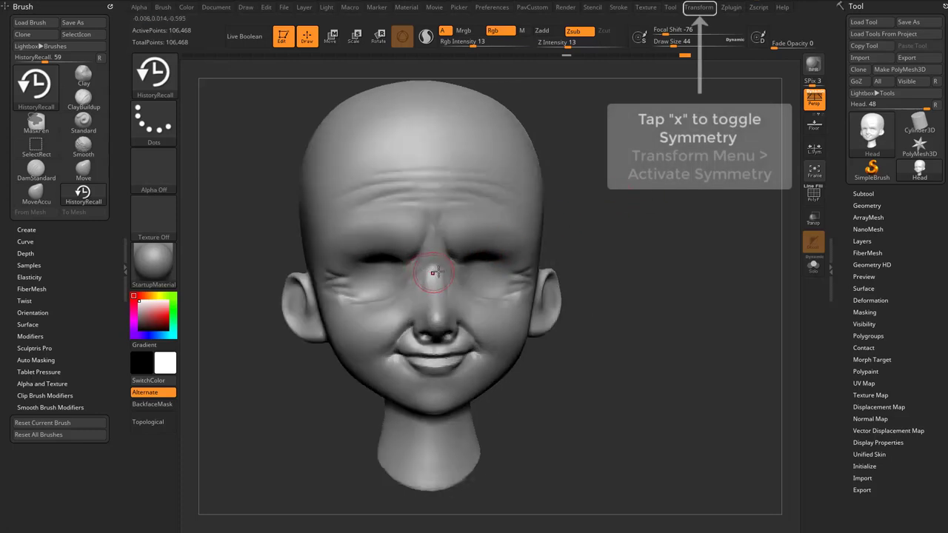
pyautogui.moveTo(706, 241); pyautogui.dragTo(587, 194)
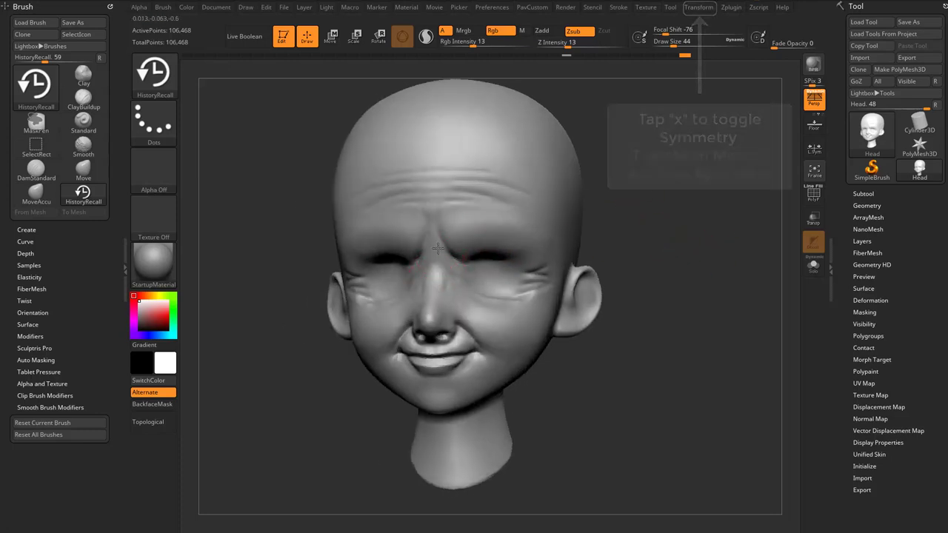
pyautogui.moveTo(467, 260); pyautogui.dragTo(498, 315)
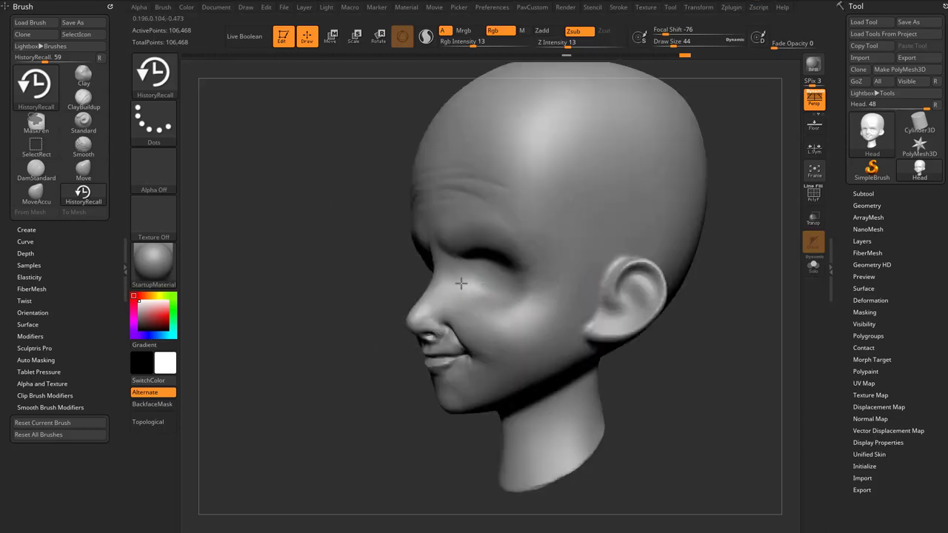
pyautogui.moveTo(460, 283); pyautogui.dragTo(685, 239)
# Step: Check the head's polyframe, try Mirror And Weld on the half-restored face, and undo it
pyautogui.hotkey('shift', 'f')
pyautogui.hotkey('shift', 'f')
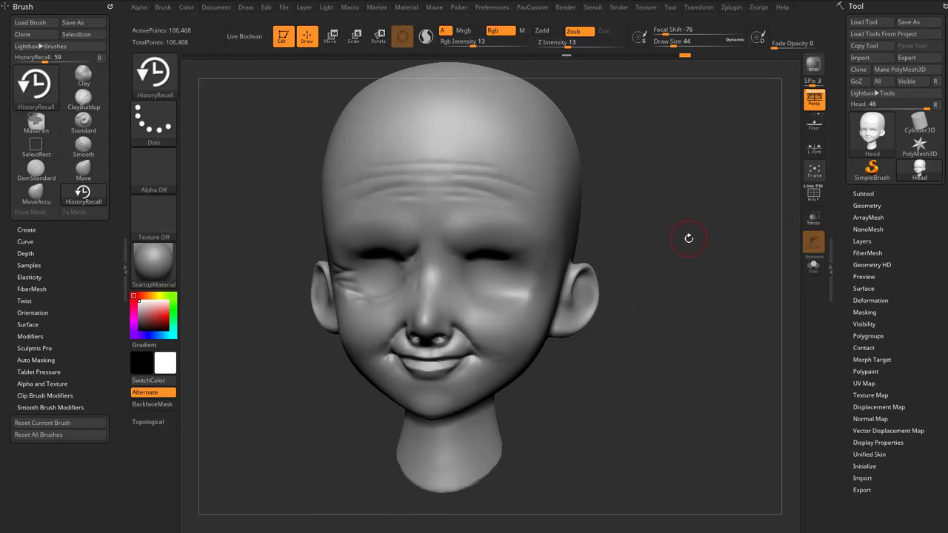
pyautogui.press('shift')
pyautogui.click(866, 205)
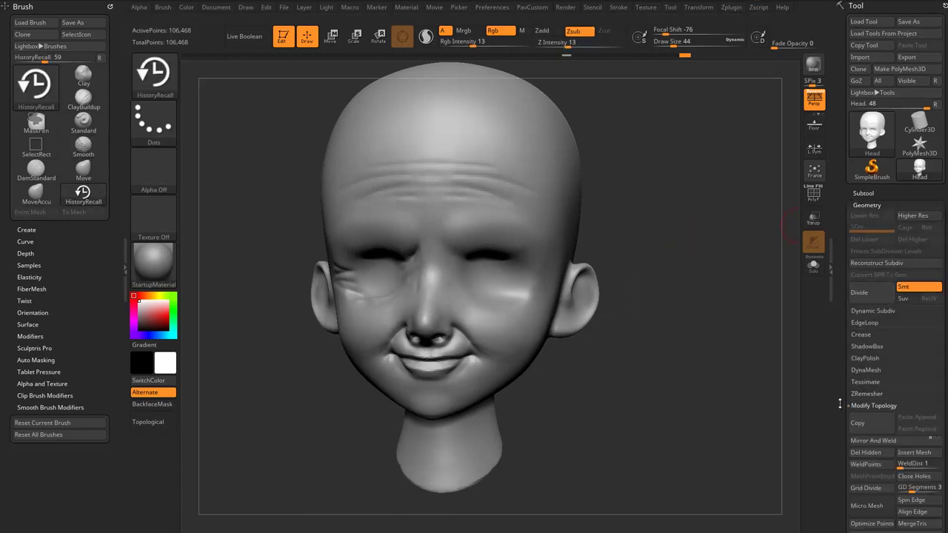
pyautogui.click(872, 405)
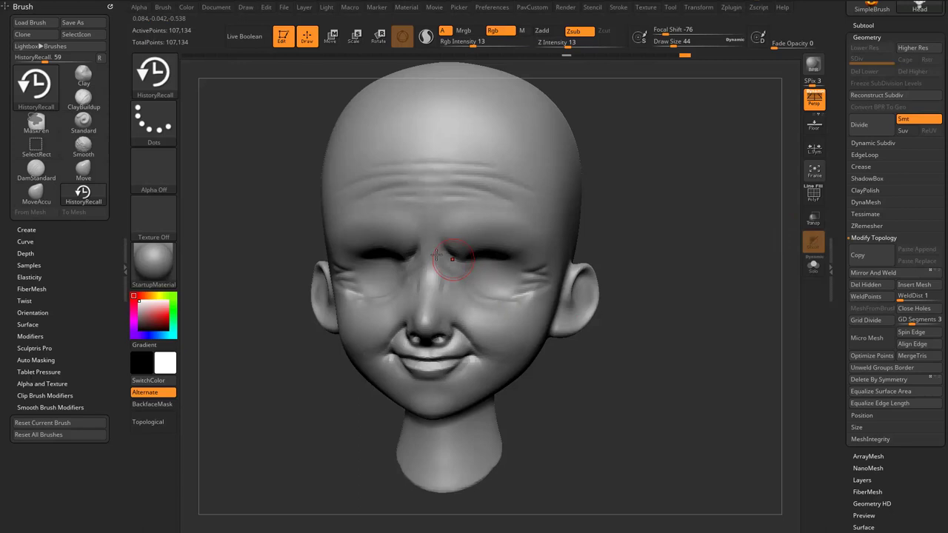
pyautogui.keyDown('shift'); pyautogui.moveTo(287, 335); pyautogui.dragTo(291, 333); pyautogui.keyUp('shift')
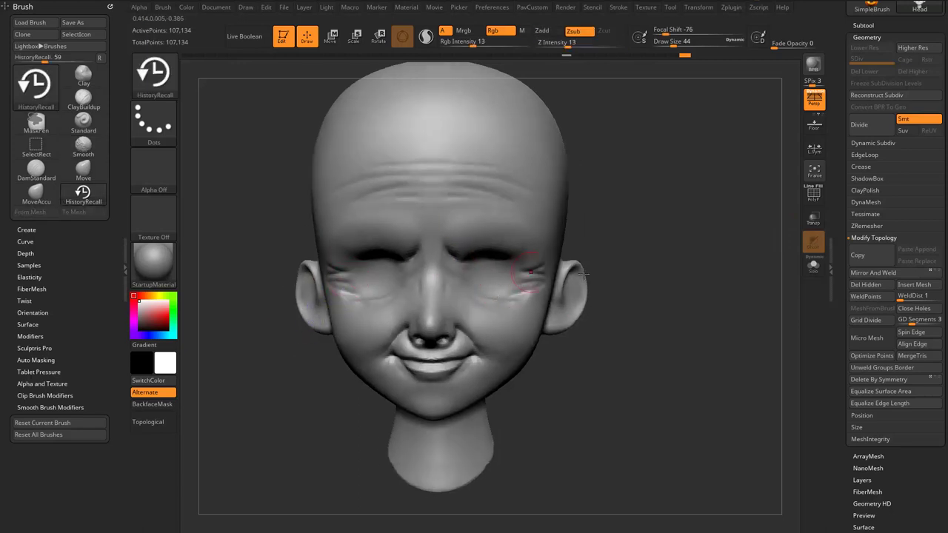
pyautogui.hotkey('ctrl', 'z')
# Step: Flip the head with the Mirror deformation so the wrinkle-free eye area changes sides
pyautogui.moveTo(842, 444); pyautogui.dragTo(841, 295)
pyautogui.keyDown('shift'); pyautogui.click(865, 388); pyautogui.keyUp('shift')
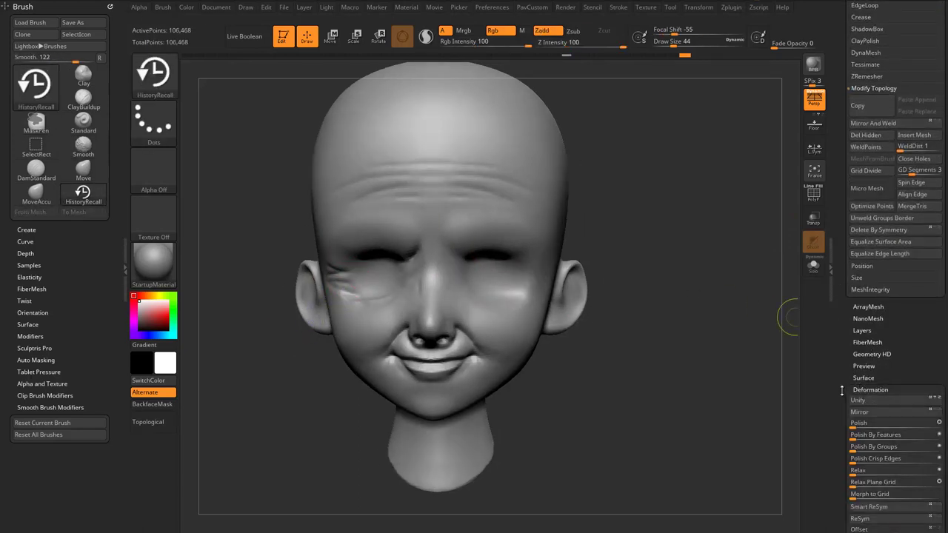
pyautogui.scroll(-4, 841, 391)
pyautogui.click(863, 273)
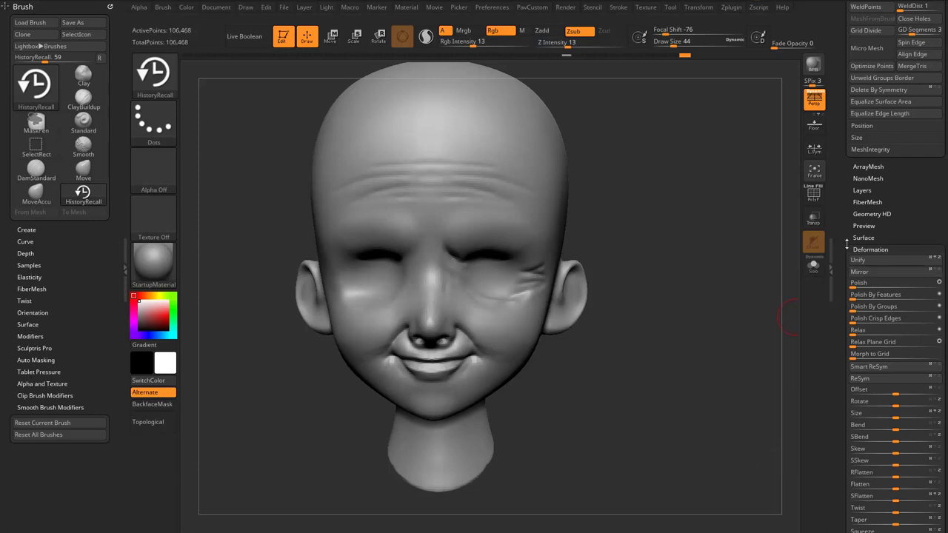
# Step: Apply Mirror And Weld to the flipped head to copy the wrinkle-free eye area to both sides
pyautogui.scroll(4, 847, 247)
pyautogui.scroll(2, 840, 215)
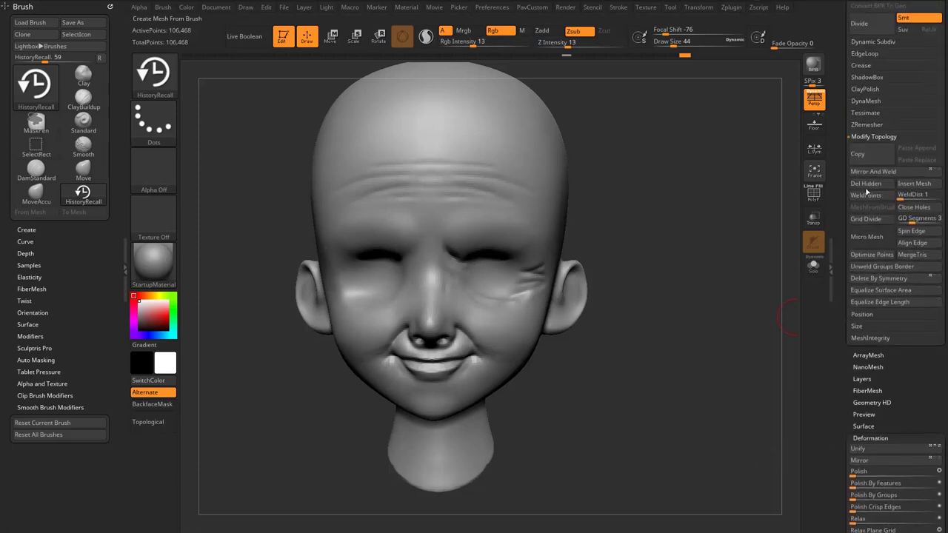
pyautogui.hotkey('ctrl', 'z')
pyautogui.moveTo(842, 295); pyautogui.dragTo(846, 337)
pyautogui.press('`')
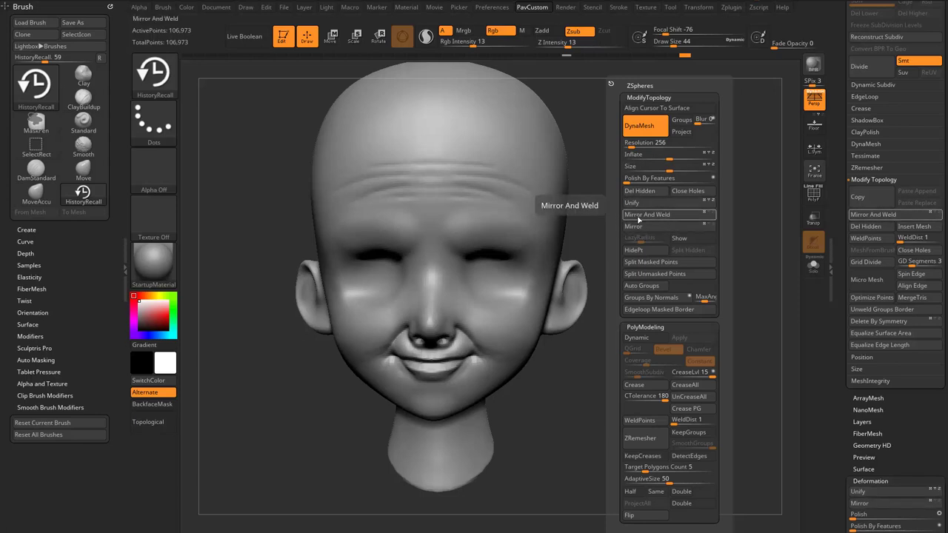
pyautogui.click(643, 215)
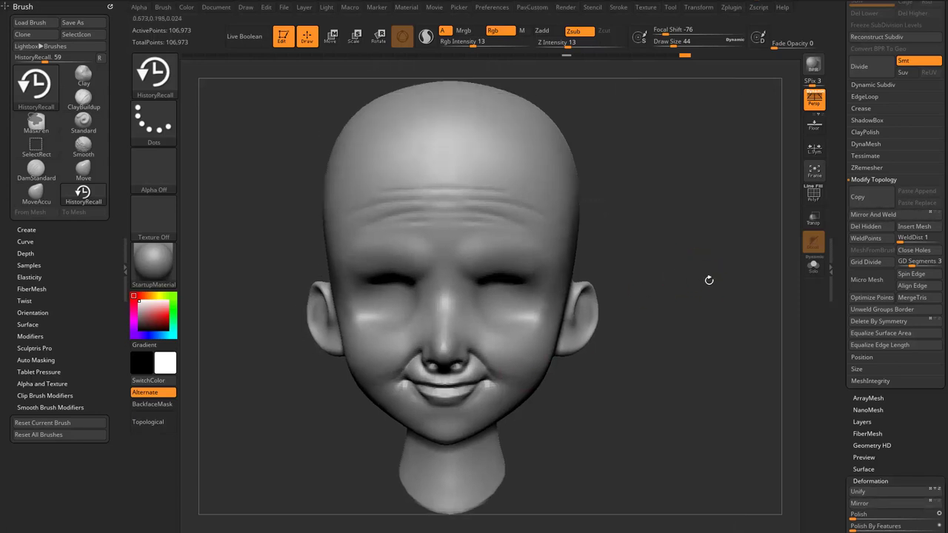
pyautogui.moveTo(730, 268); pyautogui.dragTo(699, 286)
pyautogui.moveTo(650, 256); pyautogui.dragTo(713, 259)
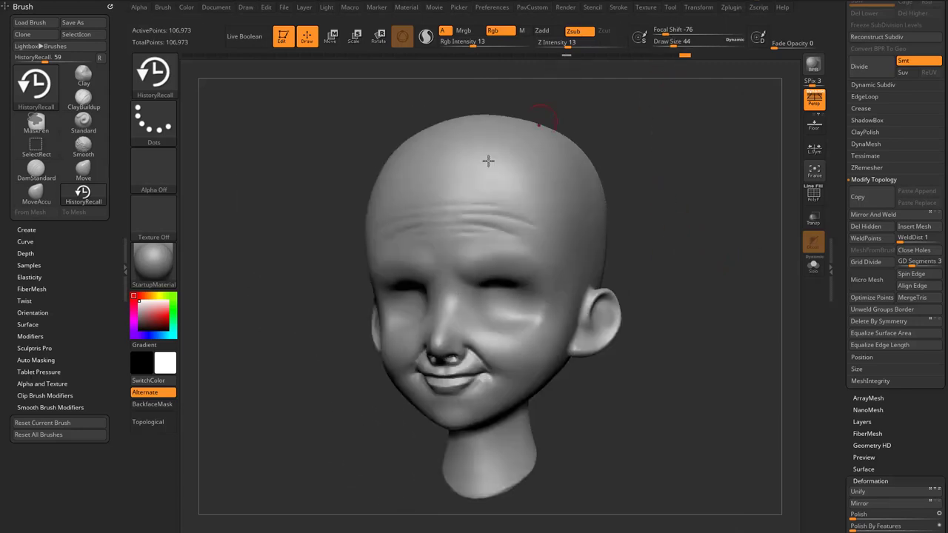